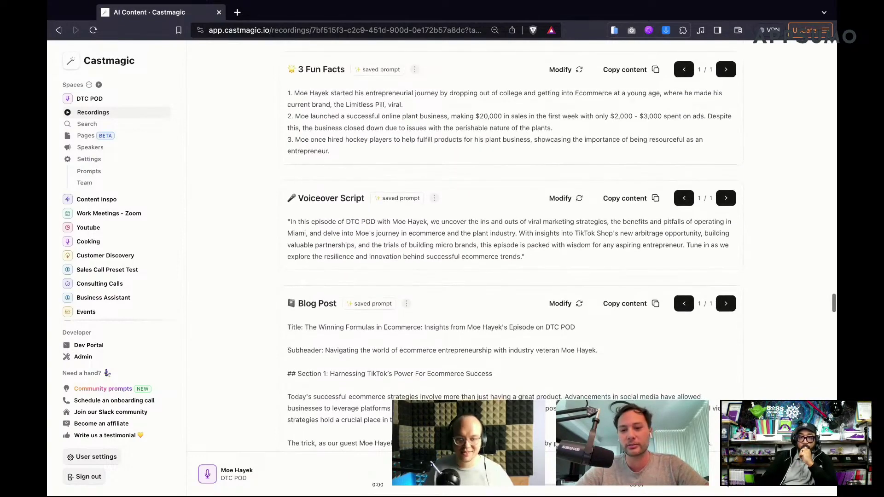
pyautogui.scroll(-5, 724, 176)
pyautogui.scroll(-1, 723, 76)
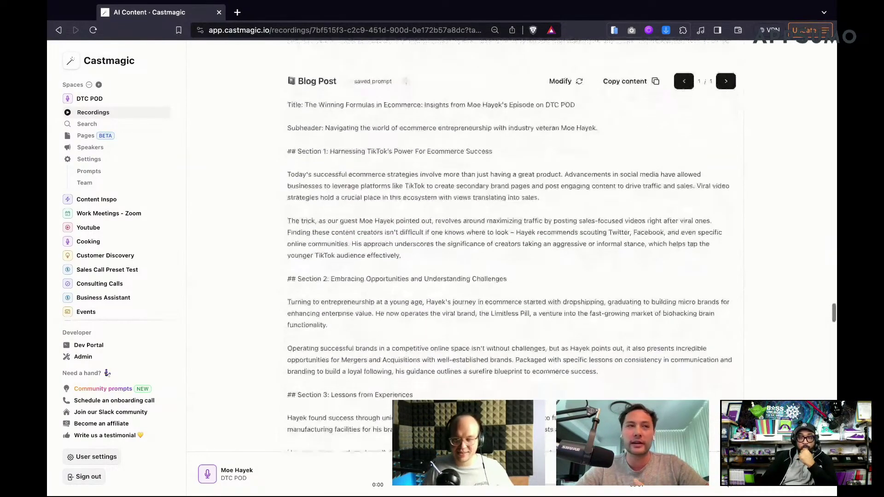
pyautogui.scroll(-2, 683, 79)
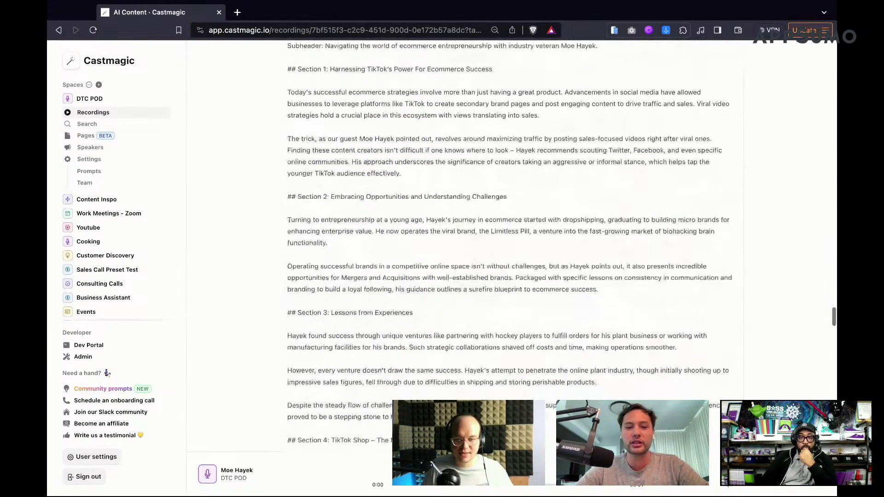
pyautogui.scroll(-15, 683, 78)
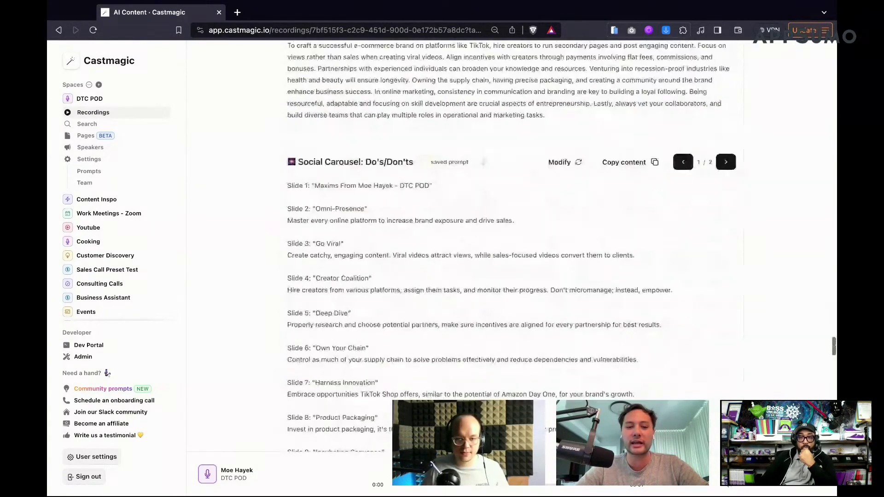
pyautogui.scroll(-10, 724, 140)
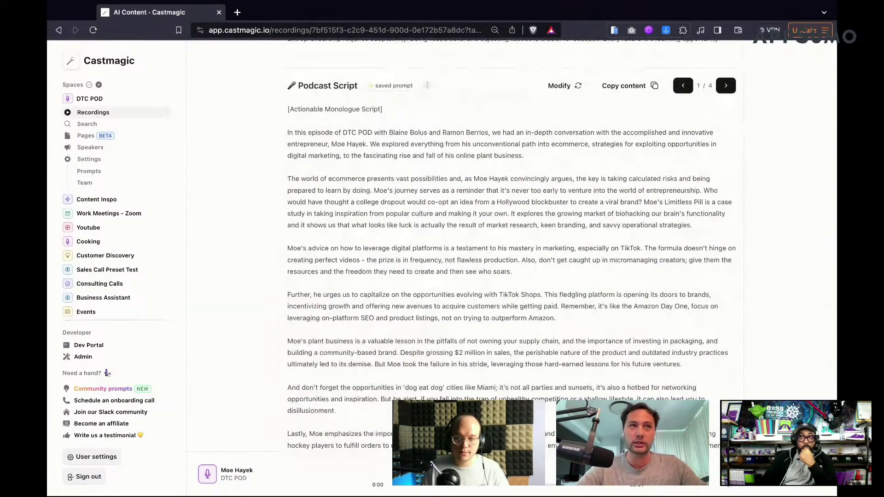
pyautogui.scroll(-4, 512, 262)
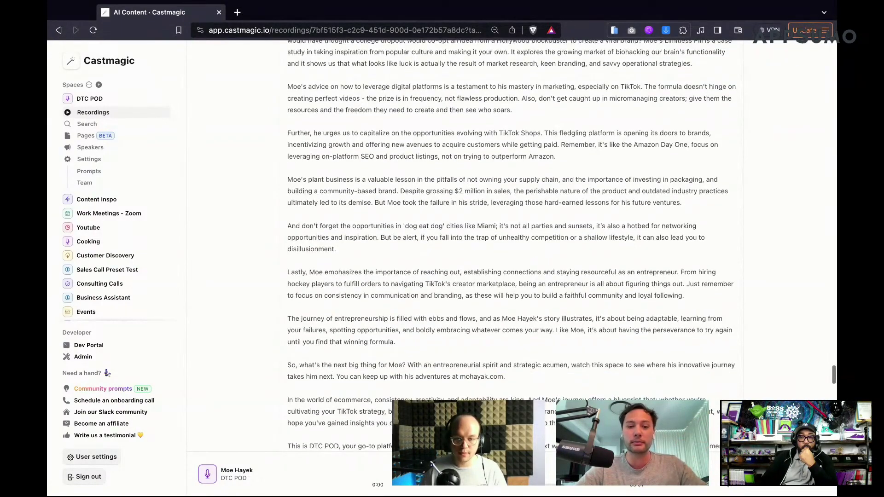
pyautogui.scroll(-9, 681, 329)
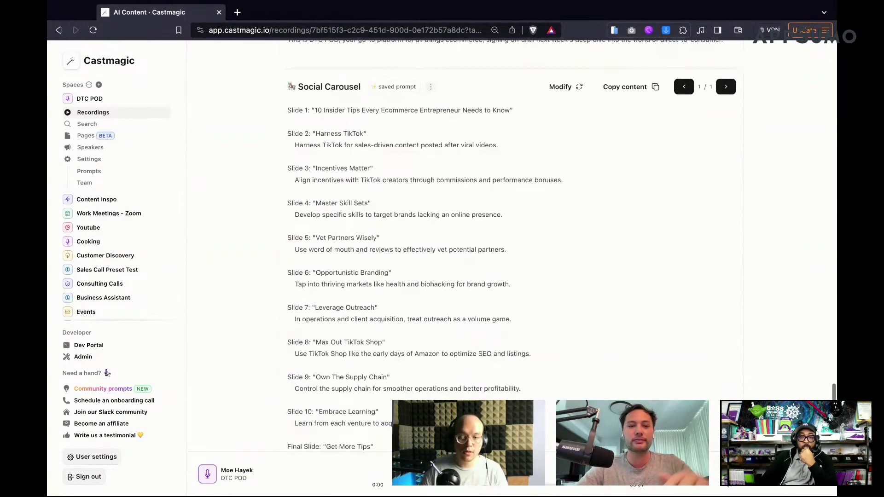
pyautogui.scroll(-10, 421, 91)
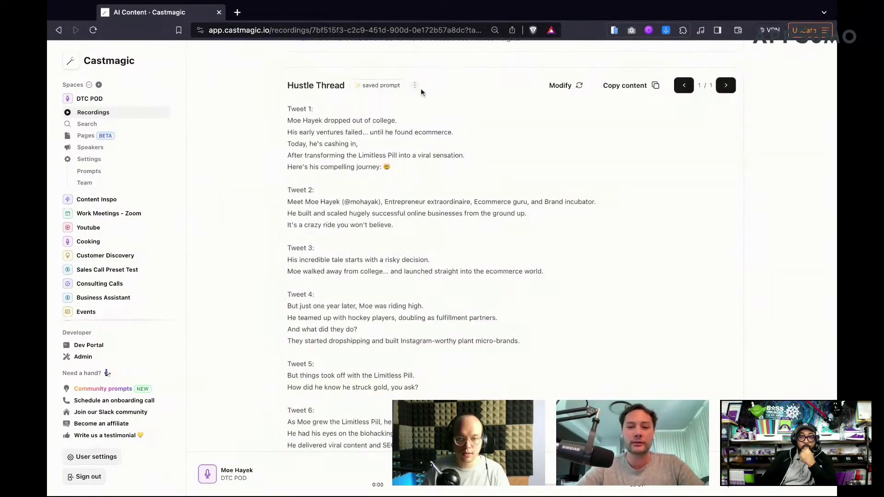
# Open the Hustle Thread output's prompt, read its text, and close the editor without saving
pyautogui.click(414, 85)
pyautogui.click(386, 143)
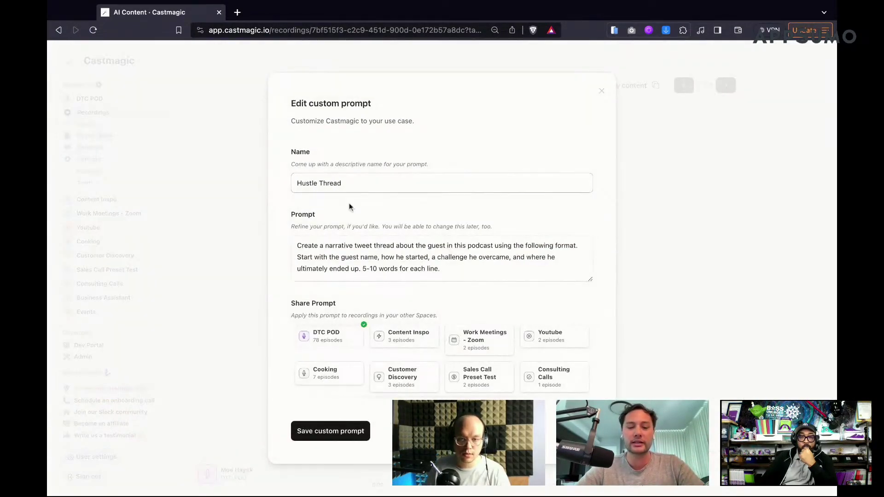
pyautogui.click(363, 257)
pyautogui.scroll(-1, 447, 275)
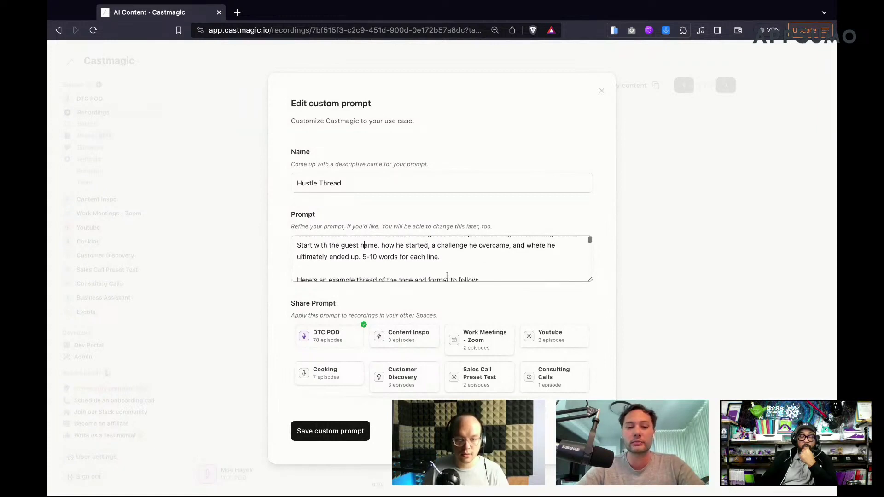
pyautogui.scroll(1, 447, 275)
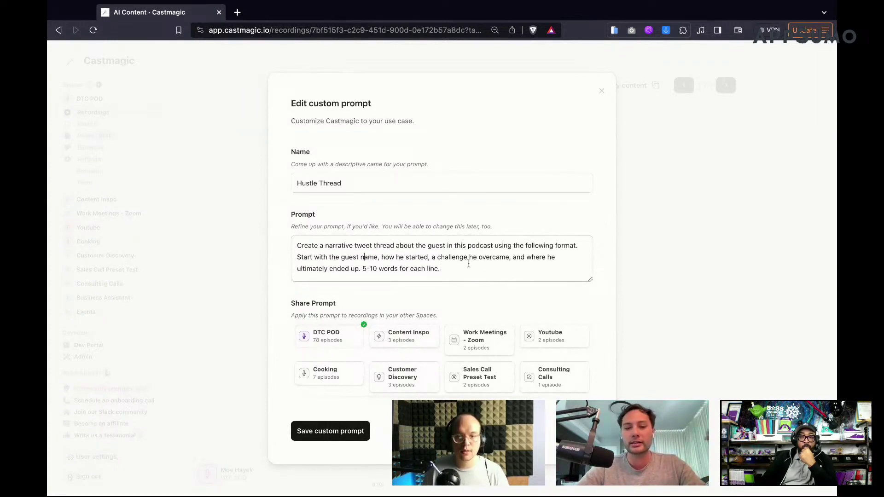
pyautogui.scroll(-1, 469, 264)
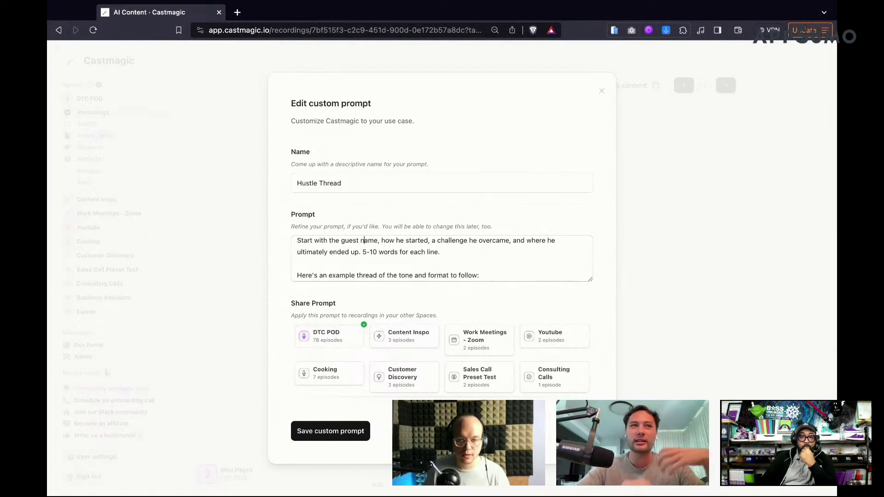
pyautogui.scroll(-2, 442, 258)
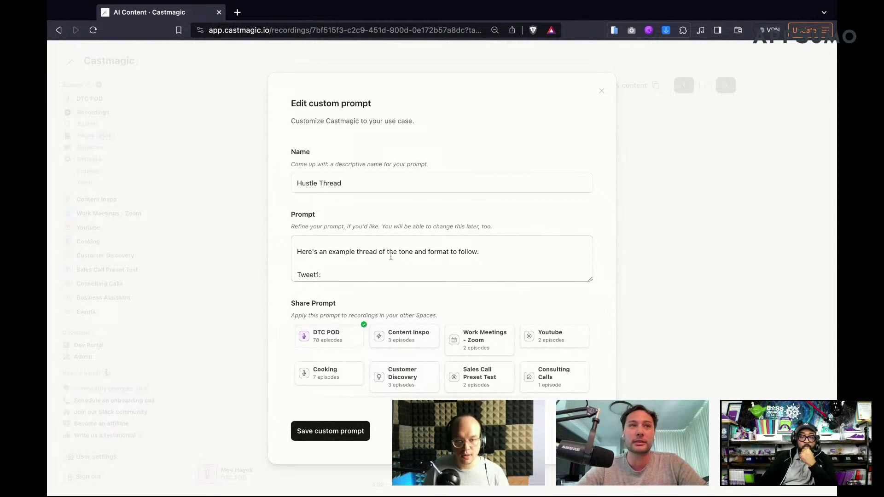
pyautogui.scroll(-5, 390, 256)
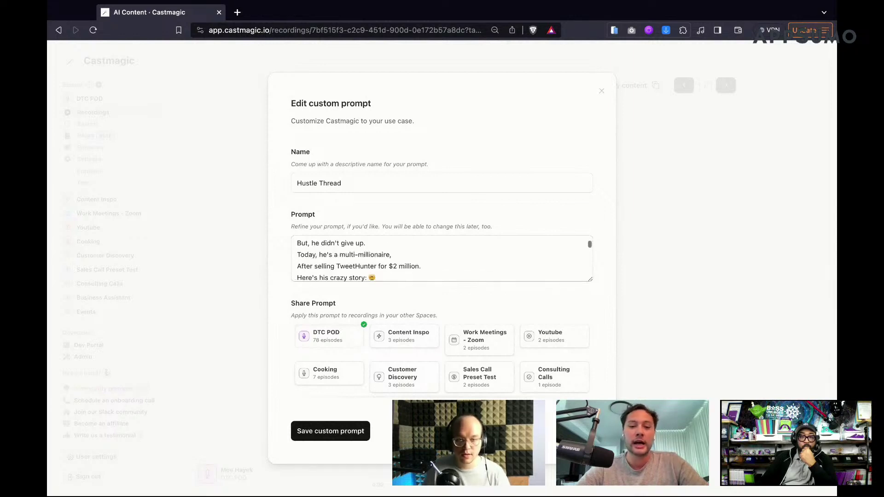
pyautogui.scroll(2, 390, 256)
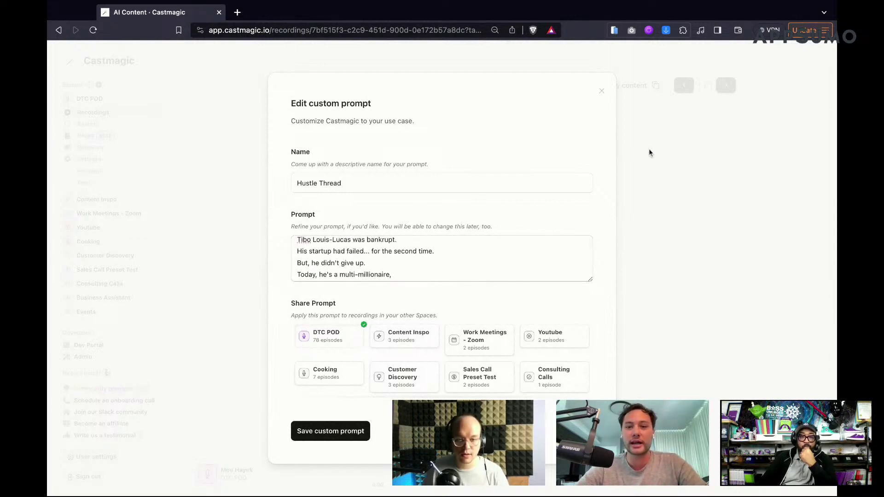
pyautogui.click(602, 96)
# Scroll further down the remaining AI Content outputs and back up to the top
pyautogui.scroll(-1, 355, 230)
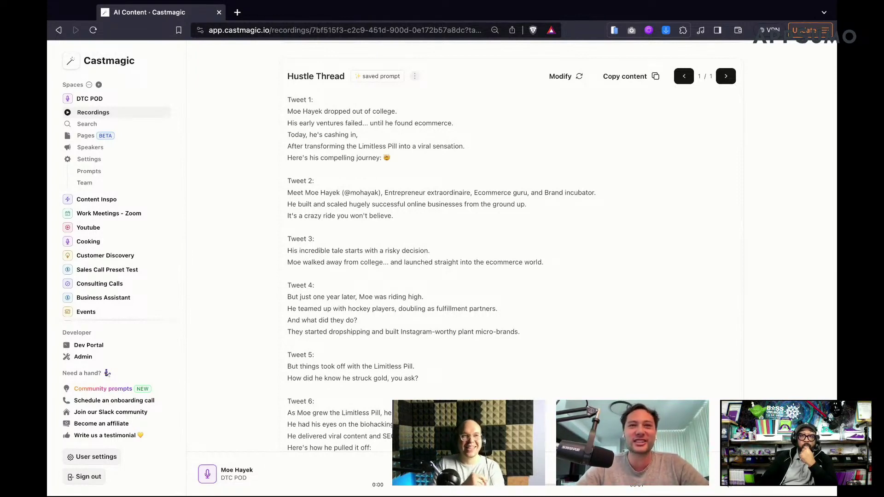
pyautogui.scroll(-1, 465, 244)
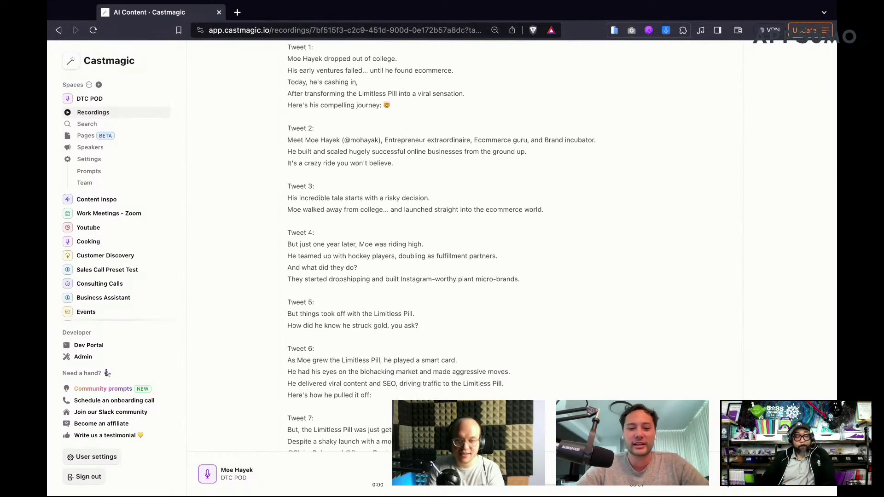
pyautogui.scroll(-2, 315, 179)
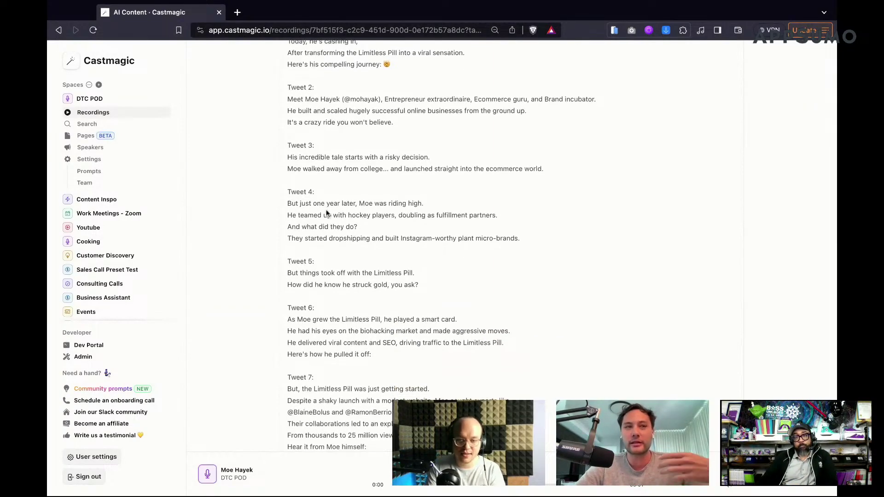
pyautogui.scroll(-2, 326, 213)
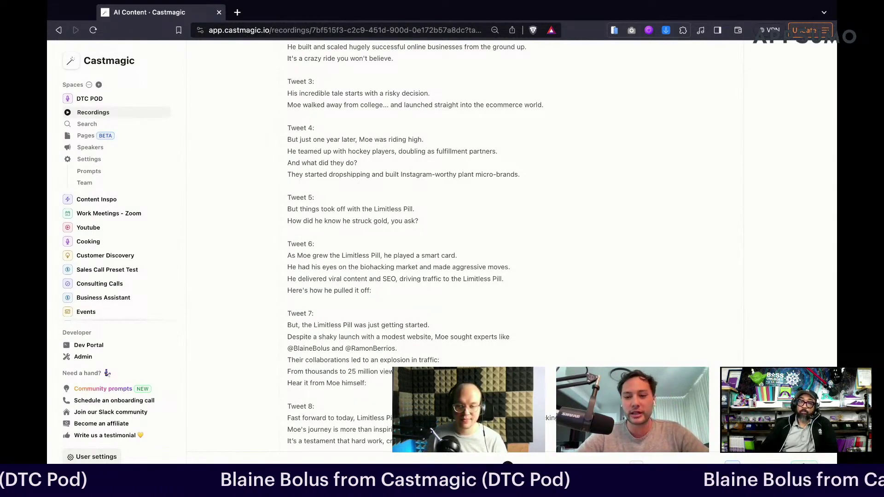
pyautogui.scroll(8, 610, 236)
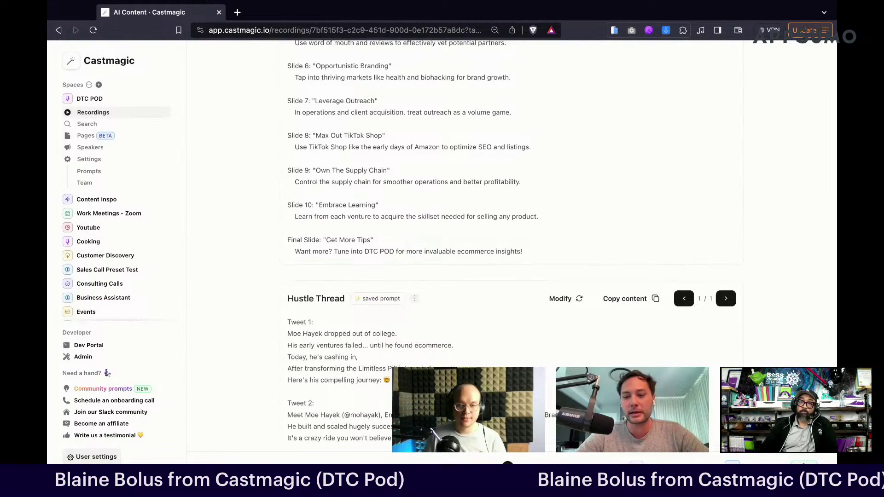
pyautogui.scroll(2, 681, 277)
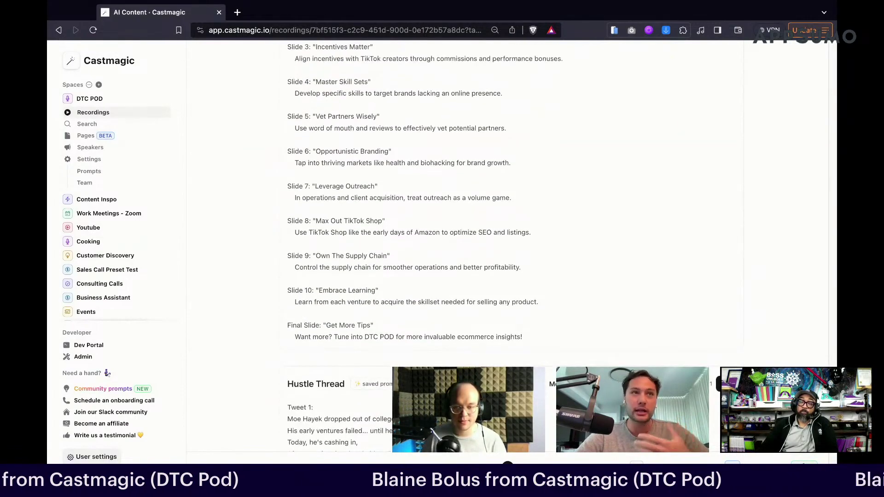
pyautogui.scroll(20, 682, 175)
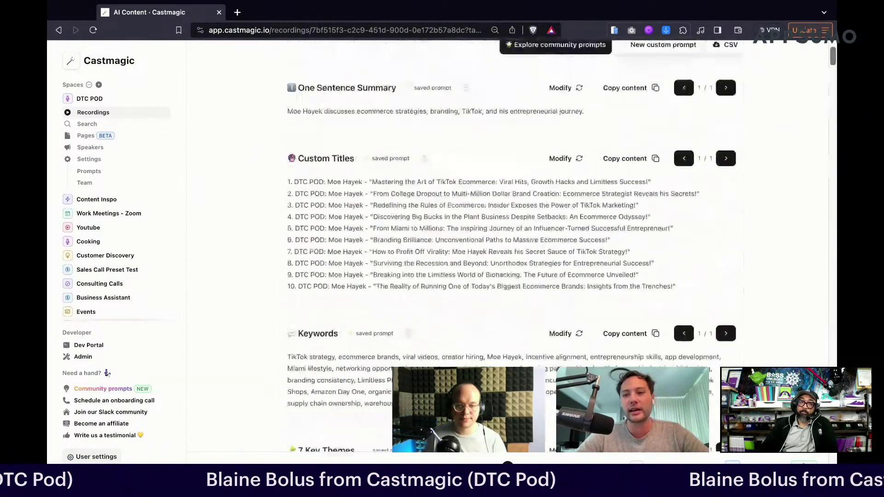
pyautogui.scroll(3, 511, 248)
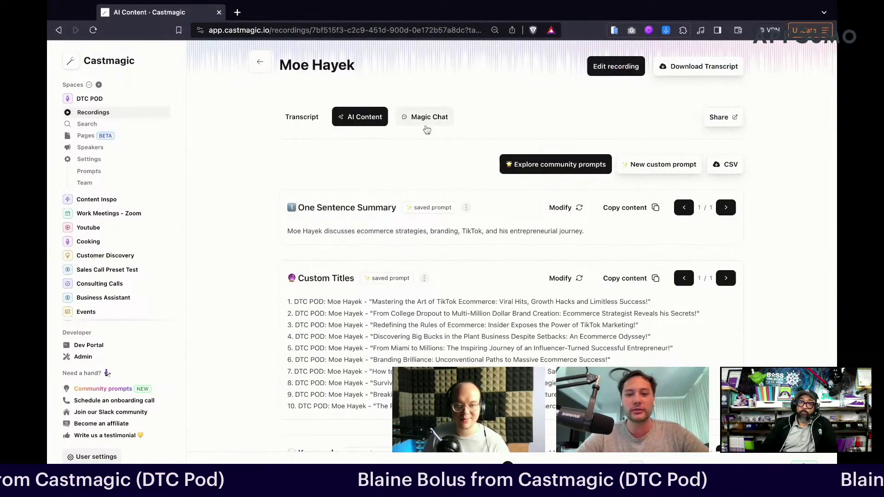
# Switch to Magic Chat and read through the ten-lesson 'Lessons Learned' answer
pyautogui.click(427, 128)
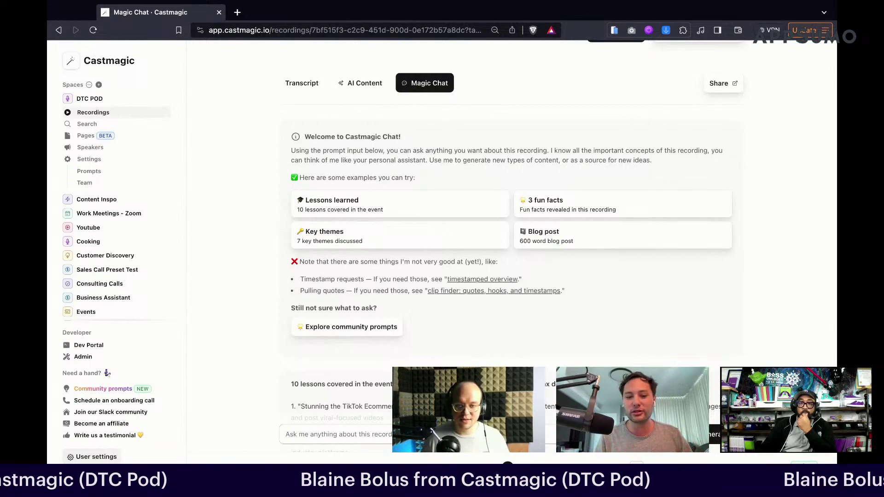
pyautogui.scroll(-7, 509, 235)
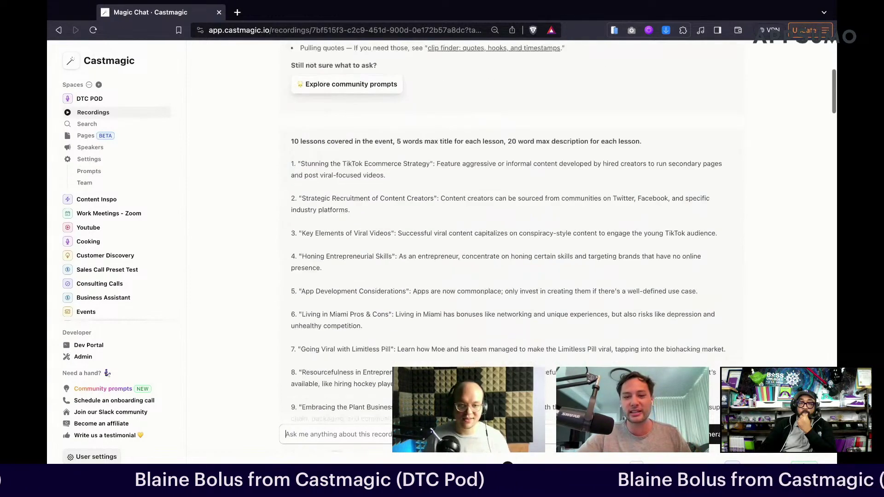
pyautogui.scroll(-1, 550, 351)
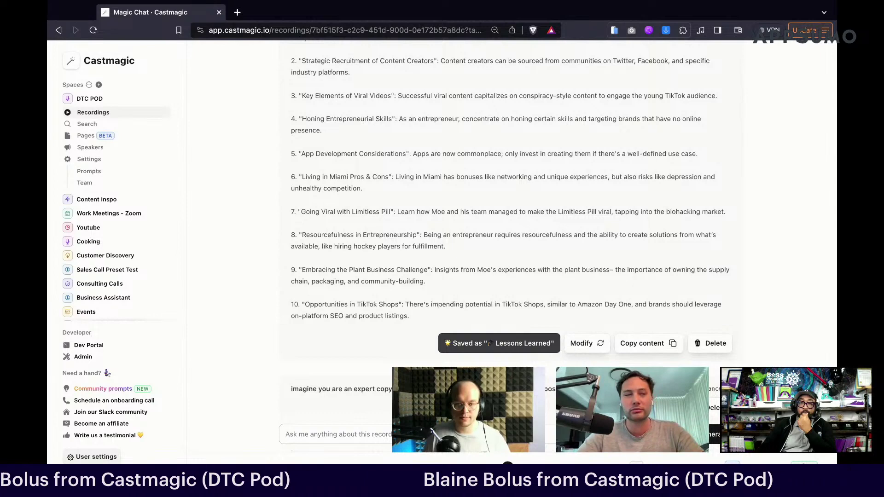
pyautogui.scroll(1, 512, 207)
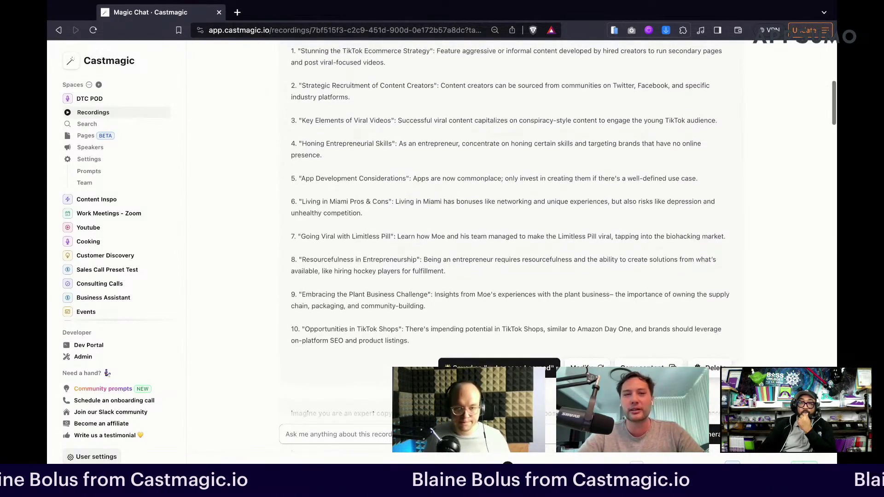
pyautogui.scroll(4, 494, 307)
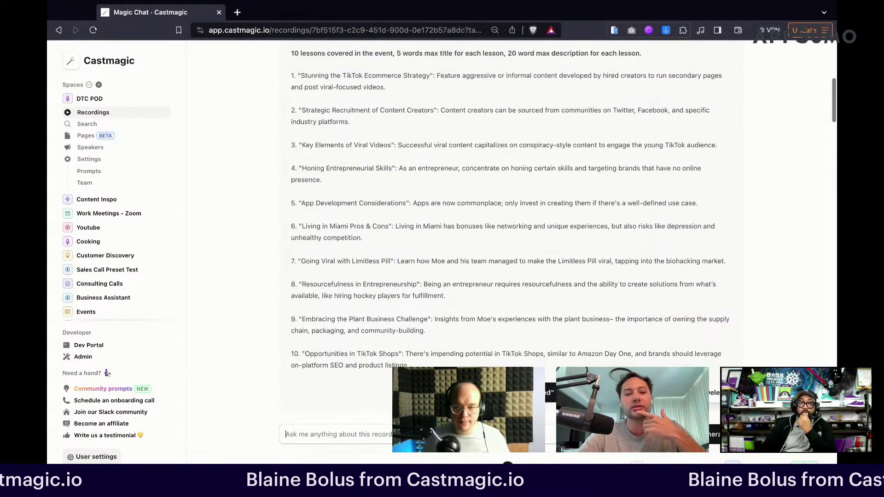
pyautogui.moveTo(305, 134); pyautogui.dragTo(643, 134)
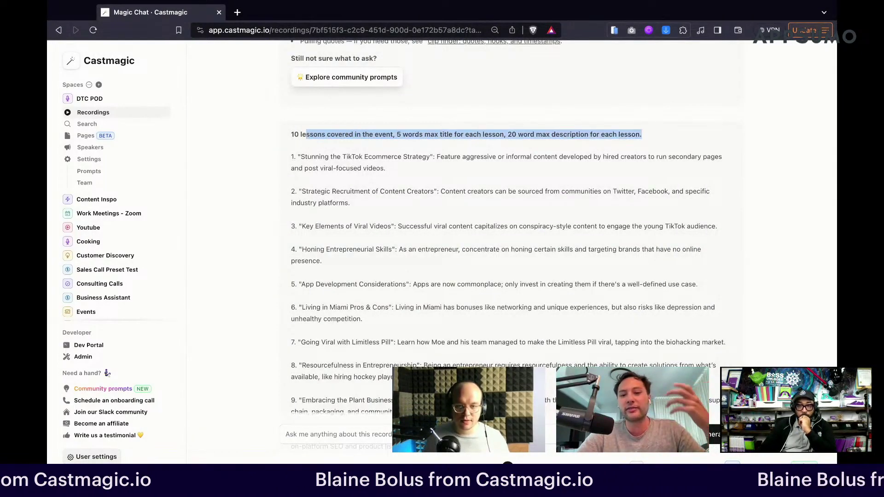
pyautogui.click(529, 147)
pyautogui.scroll(-1, 530, 143)
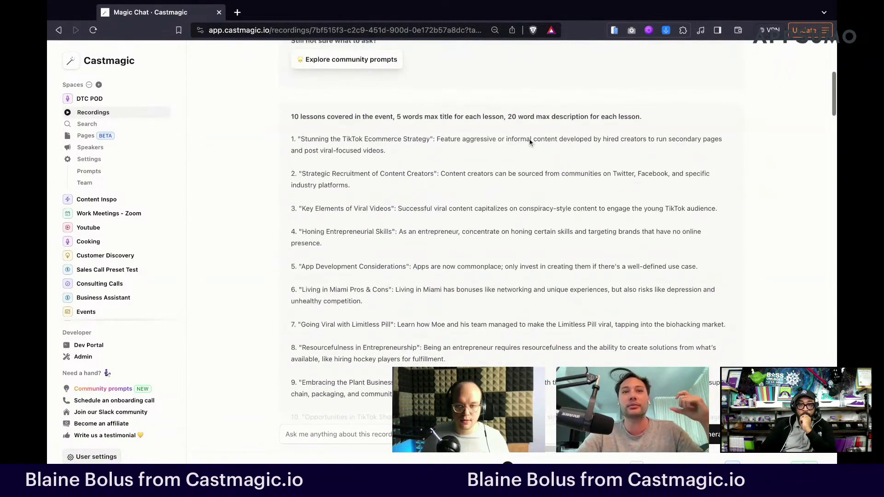
pyautogui.scroll(-4, 511, 230)
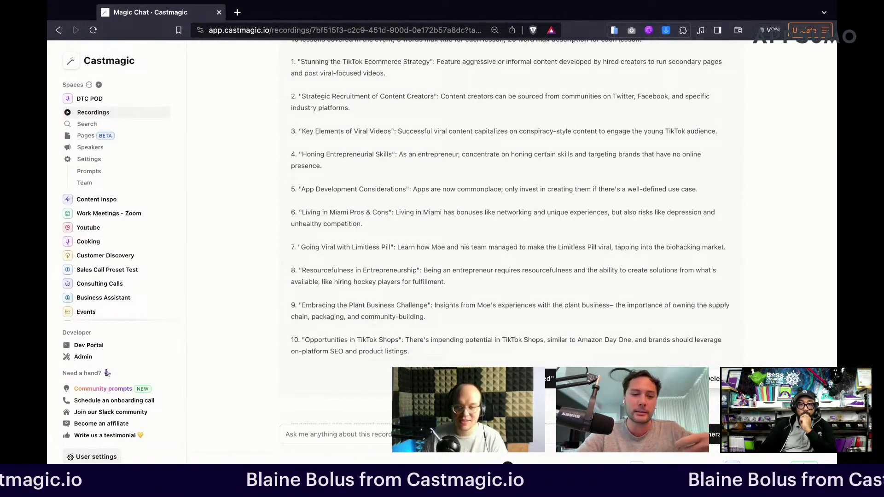
pyautogui.scroll(2, 511, 230)
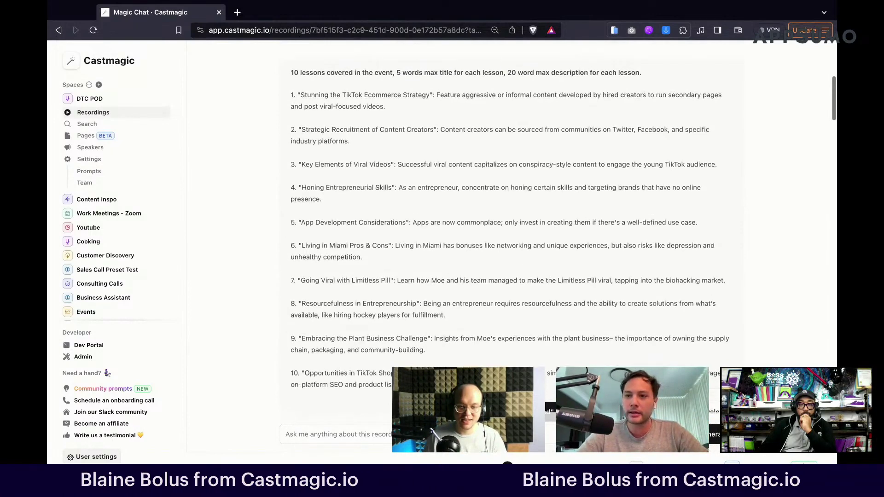
pyautogui.scroll(10, 511, 231)
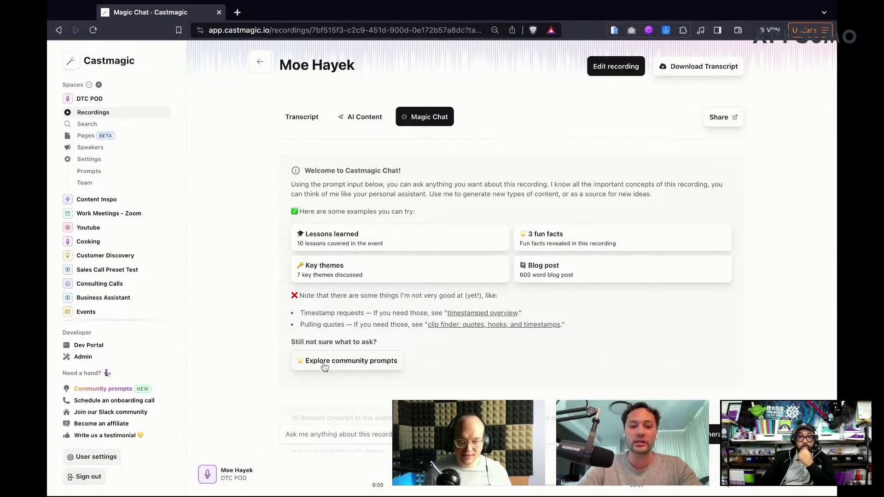
# Open Featured Community Prompts and browse prompts like Custom Newsletter and Lessons Learned by save count
pyautogui.click(324, 361)
pyautogui.scroll(-3, 486, 317)
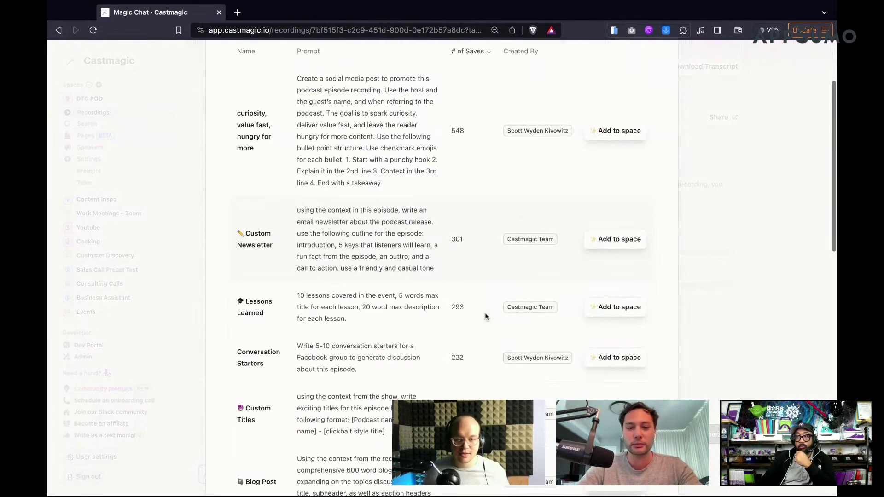
pyautogui.scroll(-2, 371, 174)
pyautogui.scroll(2, 266, 132)
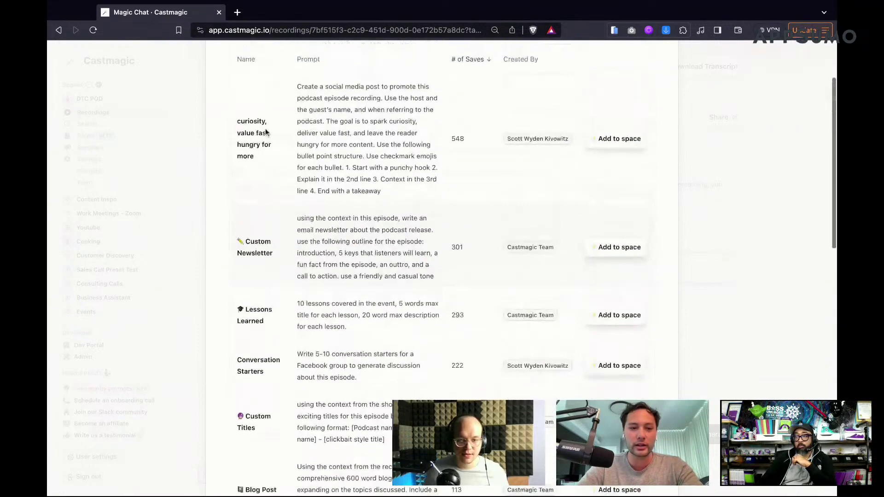
pyautogui.scroll(1, 266, 133)
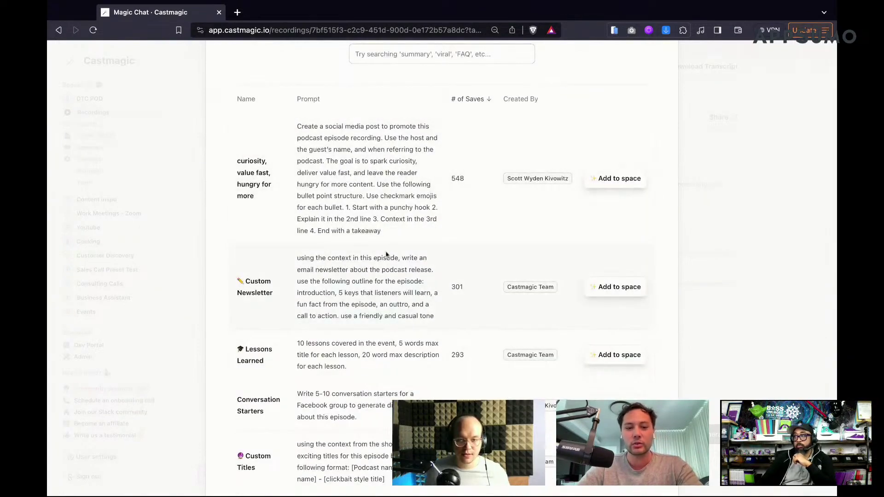
pyautogui.scroll(-2, 366, 276)
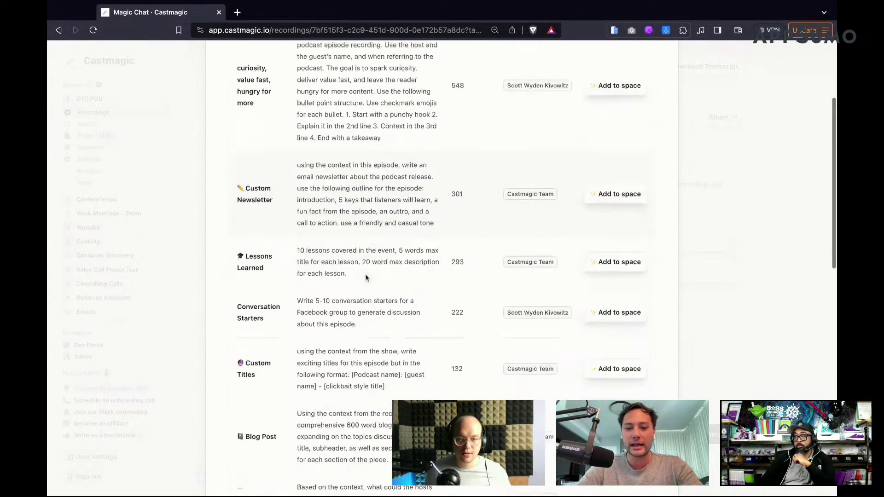
pyautogui.scroll(-3, 366, 276)
pyautogui.scroll(-1, 341, 317)
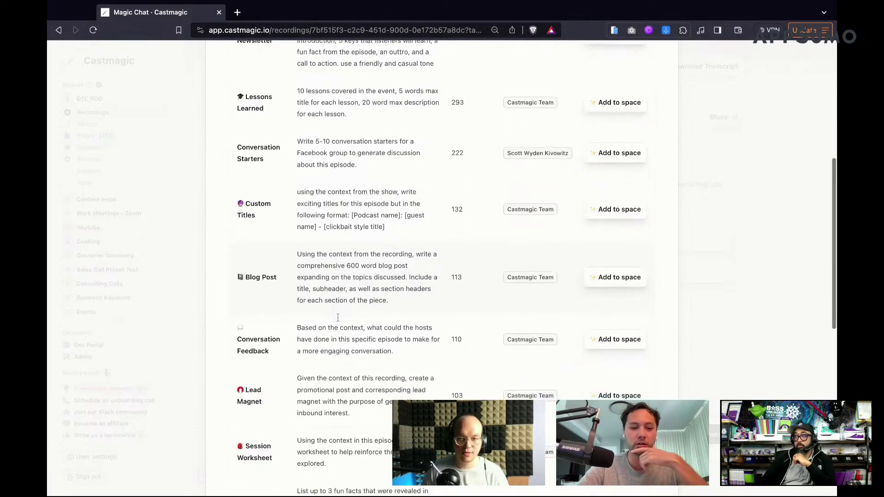
pyautogui.scroll(-3, 336, 348)
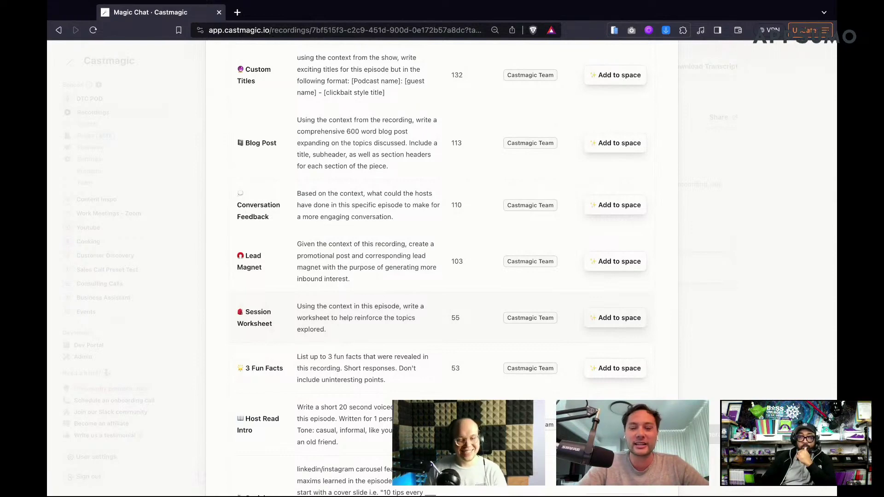
pyautogui.scroll(10, 777, 118)
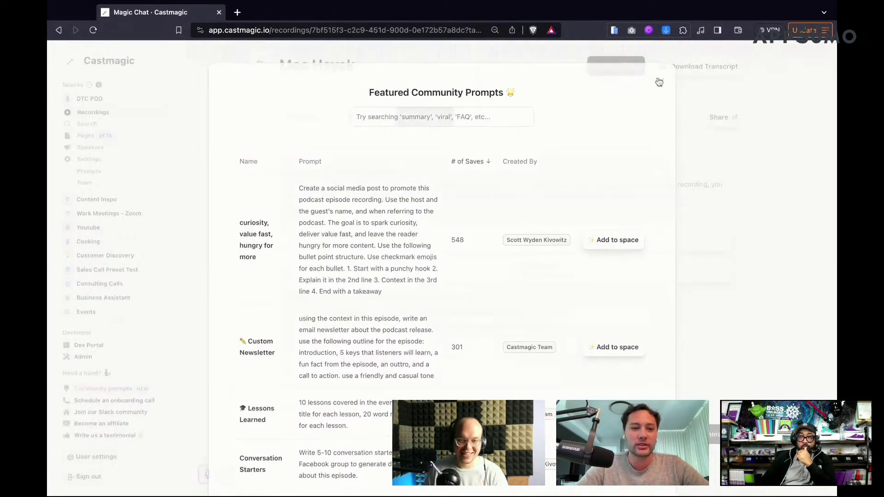
# Close the Featured Community Prompts library and return to the AI Content outputs
pyautogui.click(659, 82)
pyautogui.click(364, 124)
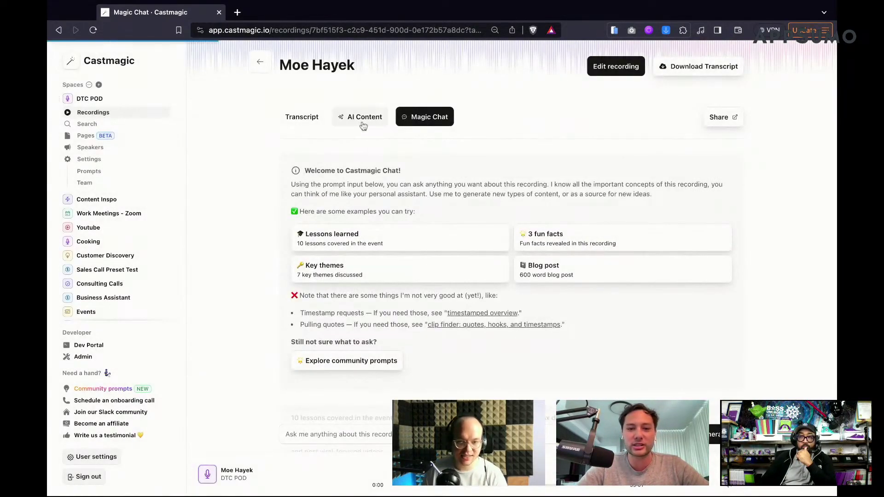